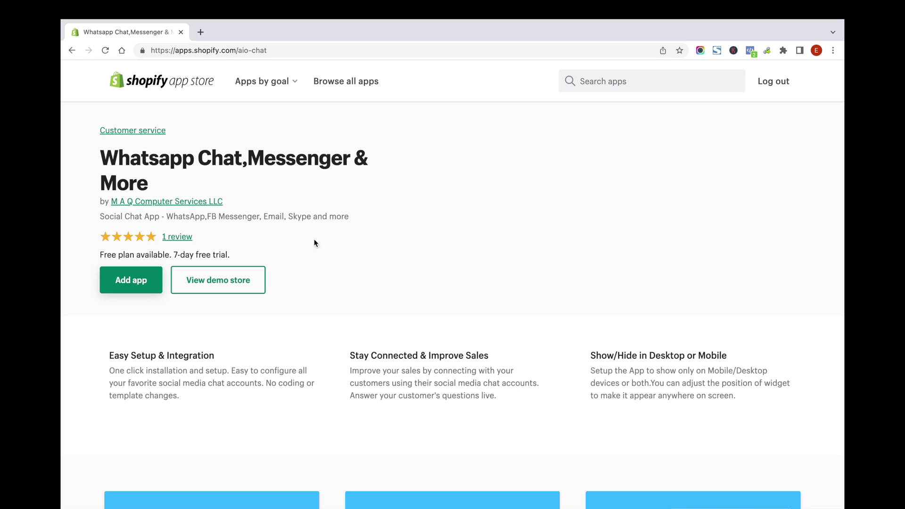
# Add the Whatsapp Chat,Messenger & More app to the store from its App Store listing
pyautogui.click(137, 285)
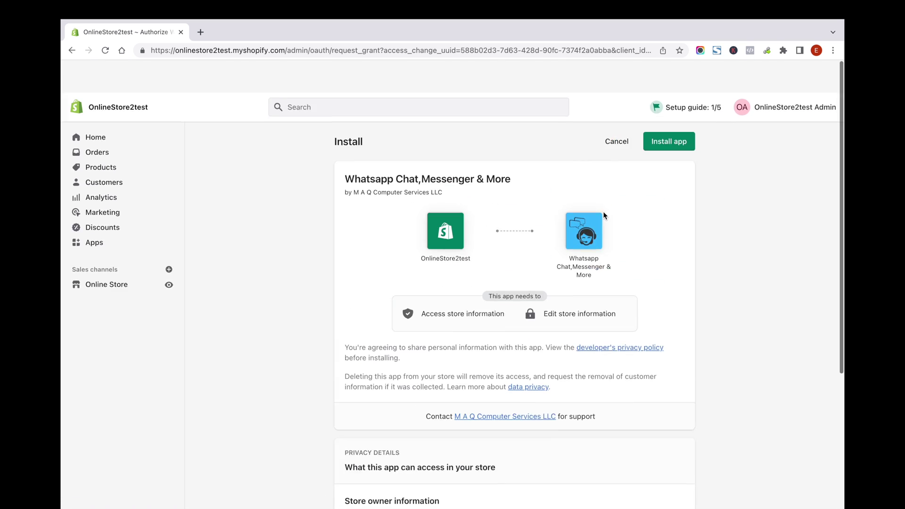
# Approve installation of Whatsapp Chat,Messenger & More in the store admin
pyautogui.click(673, 110)
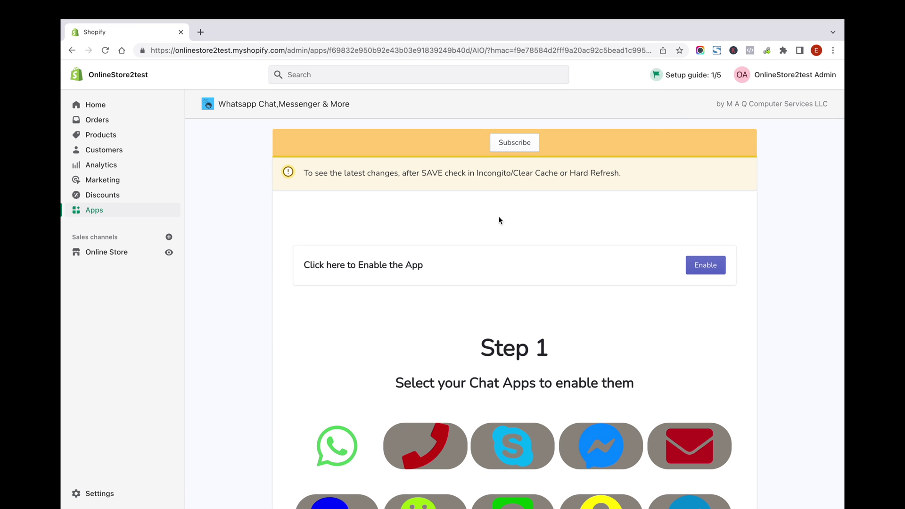
# Enter the store's WhatsApp number in the Enter Whatsapp Number field
pyautogui.scroll(-5, 424, 293)
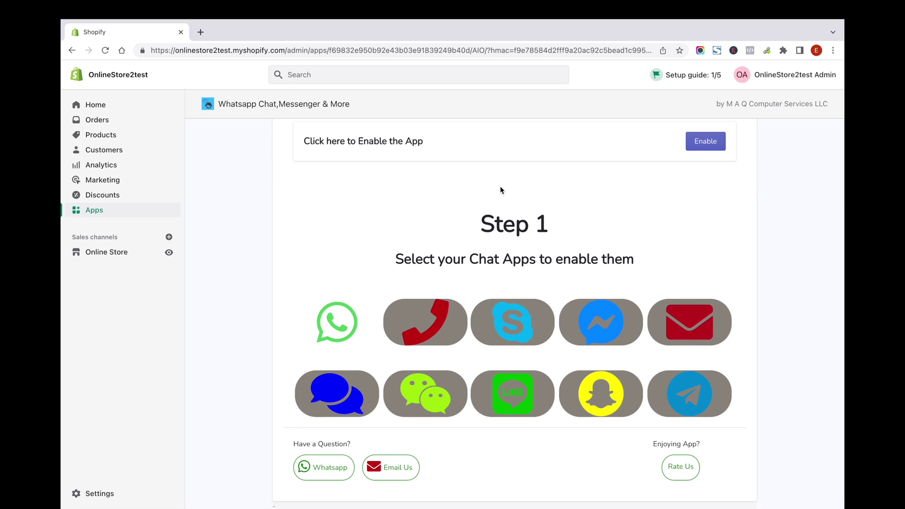
pyautogui.scroll(3, 495, 191)
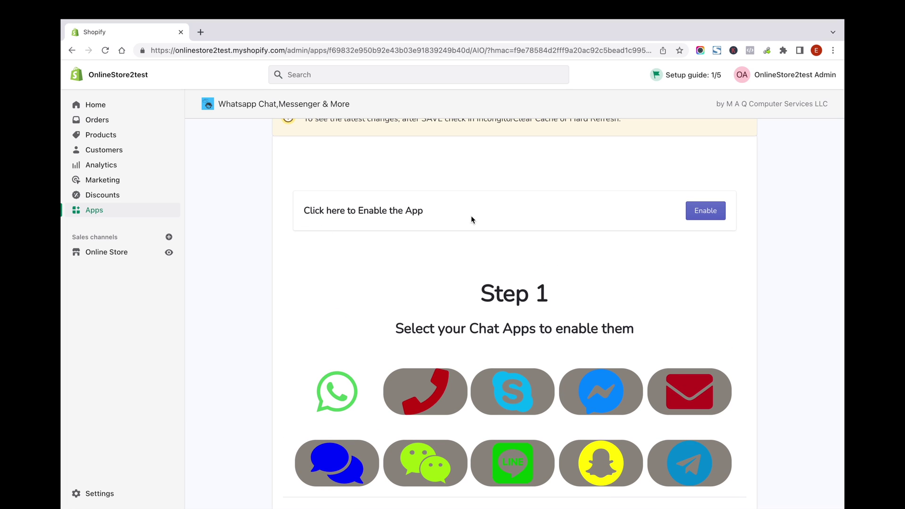
pyautogui.scroll(-7, 602, 307)
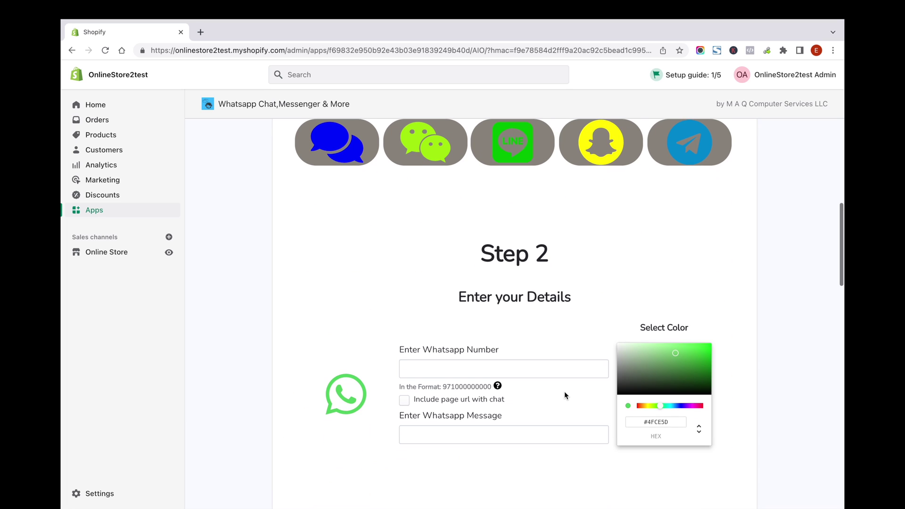
pyautogui.click(431, 363)
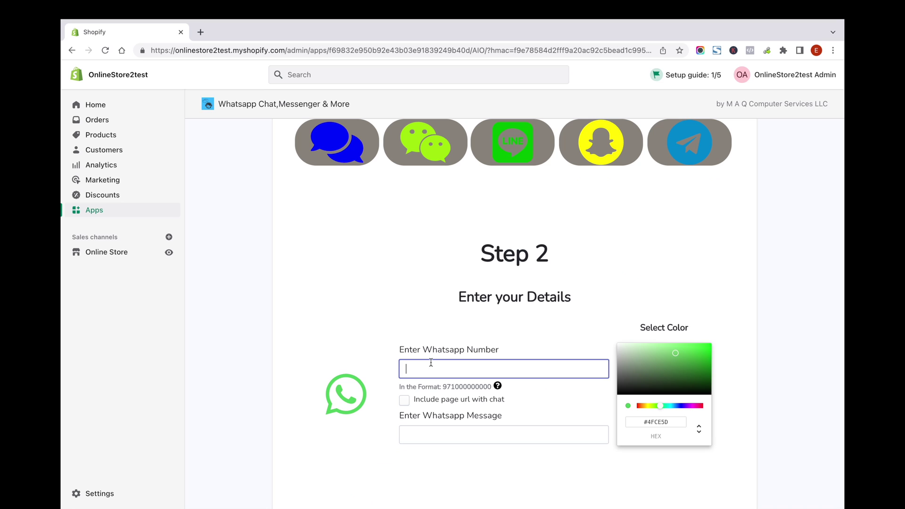
# Include the page URL with chats and set the WhatsApp message to 'Hello, I need help'
pyautogui.scroll(-2, 529, 302)
pyautogui.moveTo(400, 347)
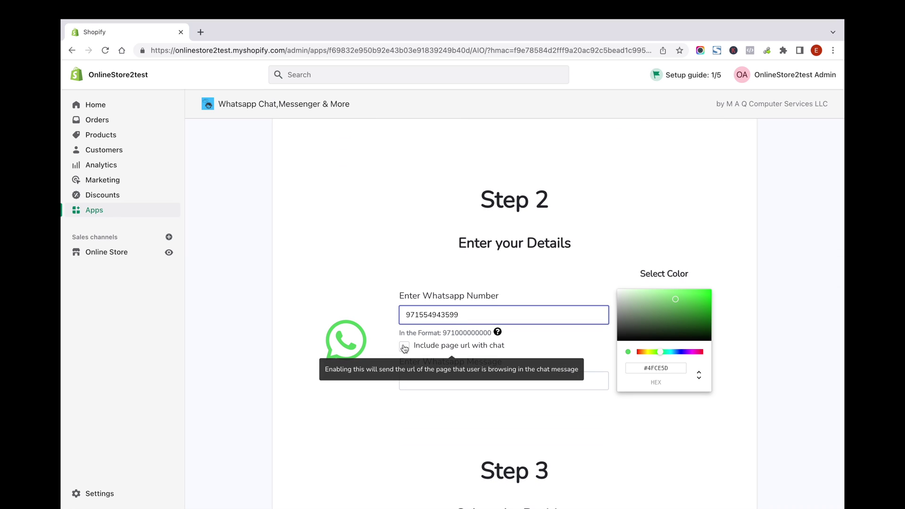
pyautogui.click(404, 348)
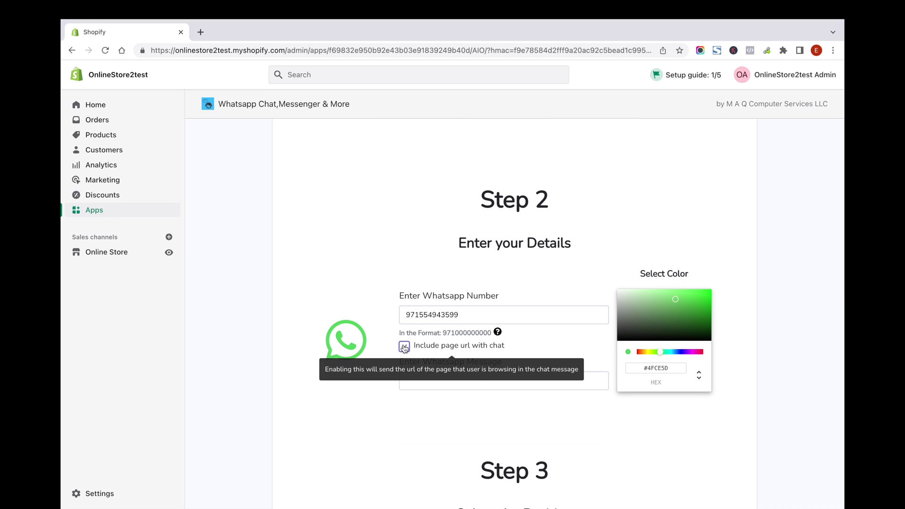
pyautogui.click(446, 383)
pyautogui.write('Hello')
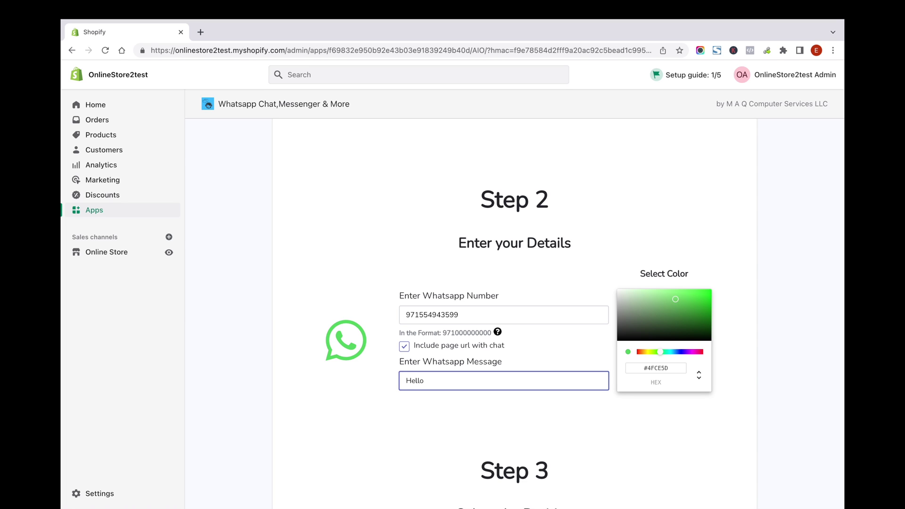
pyautogui.write(', Need')
pyautogui.press('BackSpace')
pyautogui.press('BackSpace')
pyautogui.press('BackSpace')
pyautogui.press('BackSpace')
pyautogui.write('I need help')
pyautogui.scroll(-2, 554, 367)
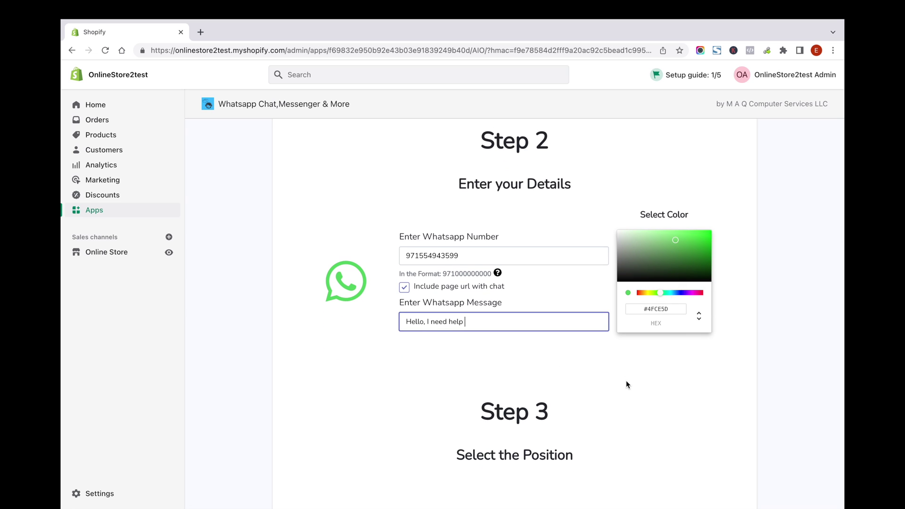
pyautogui.scroll(-3, 626, 382)
pyautogui.scroll(-2, 626, 384)
pyautogui.click(480, 353)
# Set the widget's right and bottom margins to 100 each
pyautogui.write('100')
pyautogui.click(542, 355)
pyautogui.write('100')
pyautogui.scroll(-5, 445, 303)
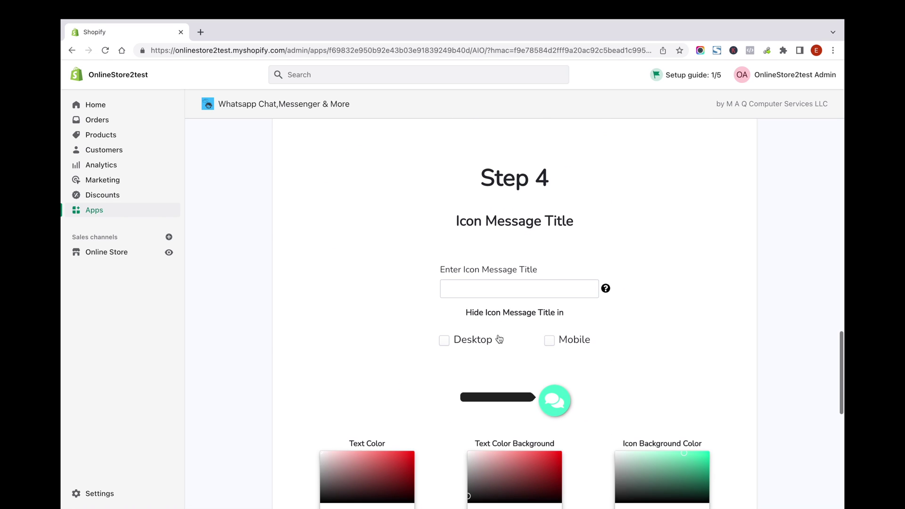
# Title the icon message 'Chat with Us', keeping it visible on desktop and mobile
pyautogui.click(476, 288)
pyautogui.write('Chat w')
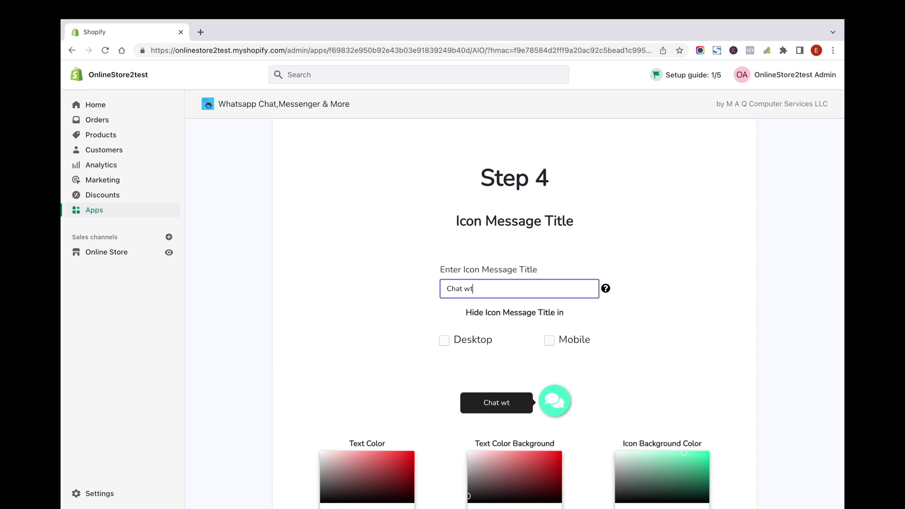
pyautogui.write('ith')
pyautogui.press('BackSpace')
pyautogui.write('h Us')
pyautogui.click(443, 341)
pyautogui.click(443, 340)
pyautogui.click(549, 341)
pyautogui.click(549, 341)
# Change the icon background color to green #32BD2F
pyautogui.scroll(-4, 519, 382)
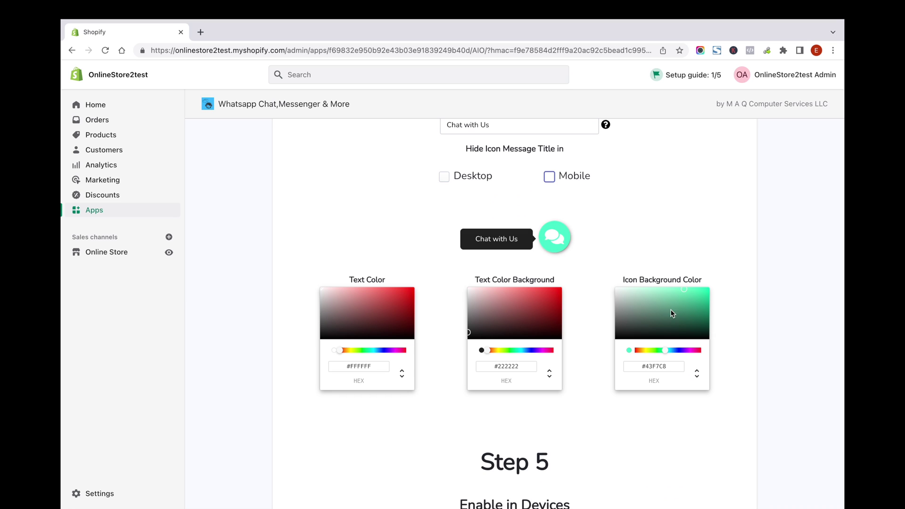
pyautogui.moveTo(665, 350); pyautogui.dragTo(657, 348)
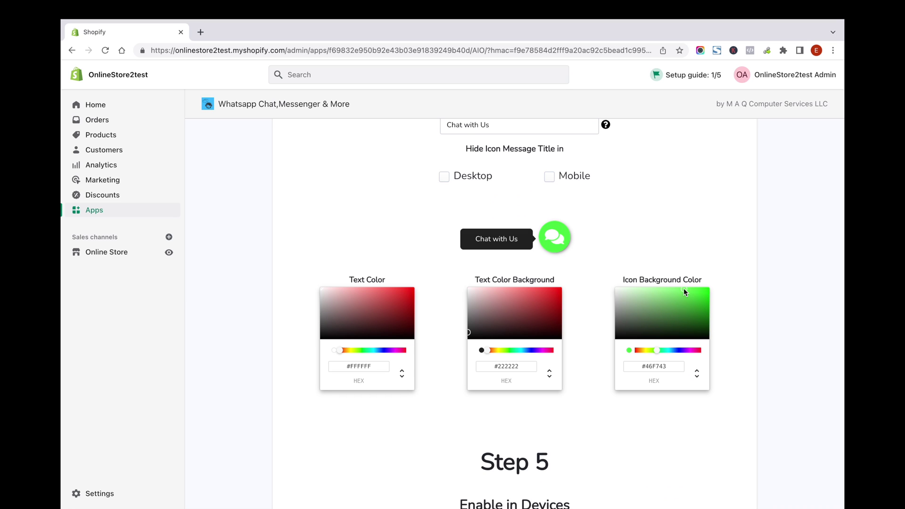
pyautogui.moveTo(680, 288); pyautogui.dragTo(686, 301)
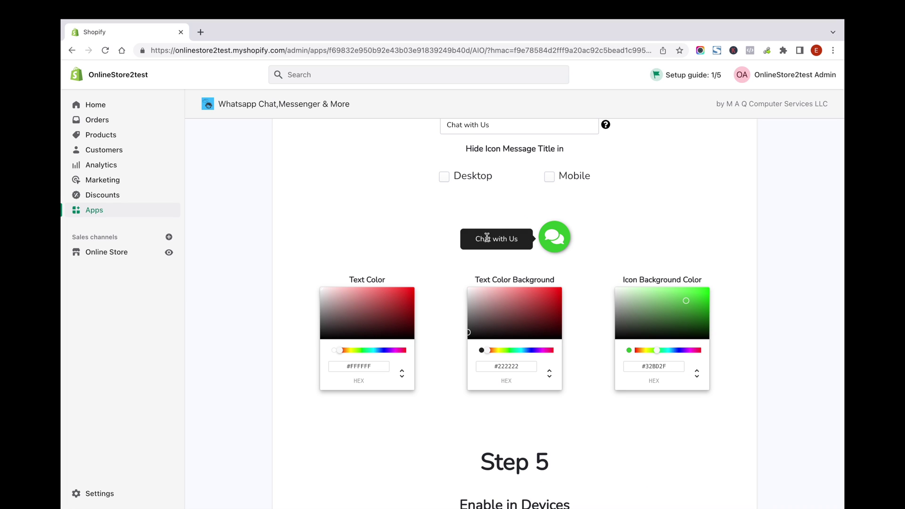
# Show the chat widget on desktop and mobile, save the settings, and enable the app
pyautogui.scroll(-5, 579, 319)
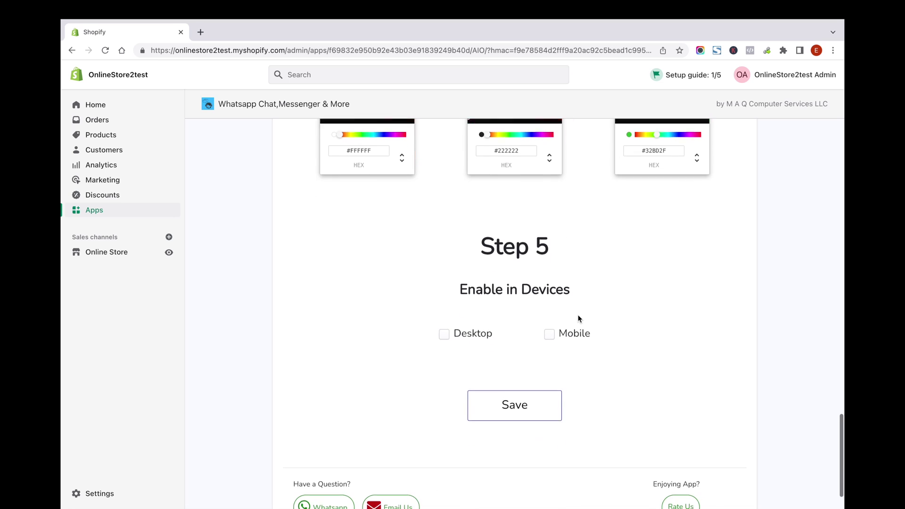
pyautogui.click(444, 311)
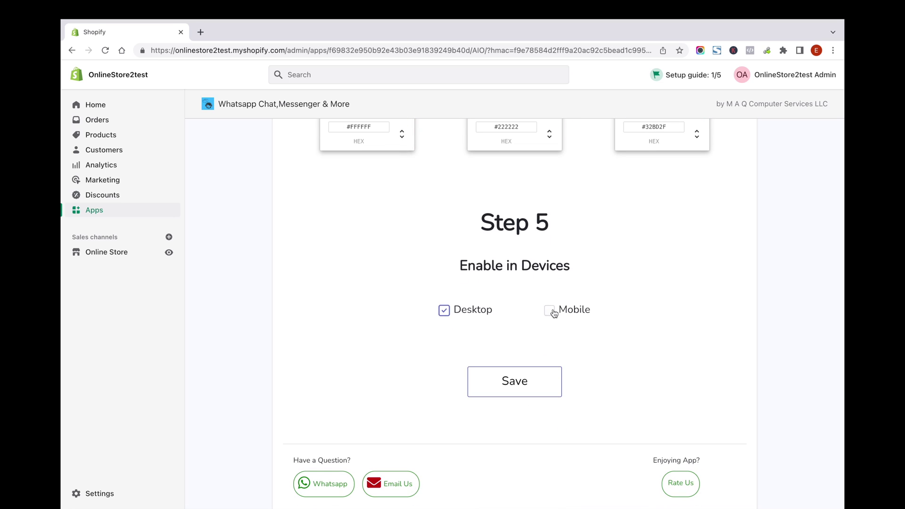
pyautogui.click(550, 311)
pyautogui.click(515, 382)
pyautogui.scroll(20, 619, 304)
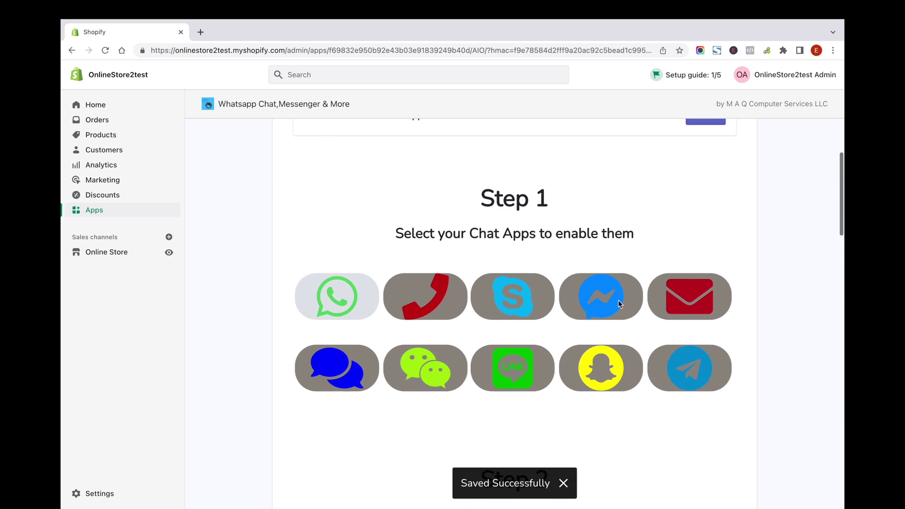
pyautogui.click(711, 272)
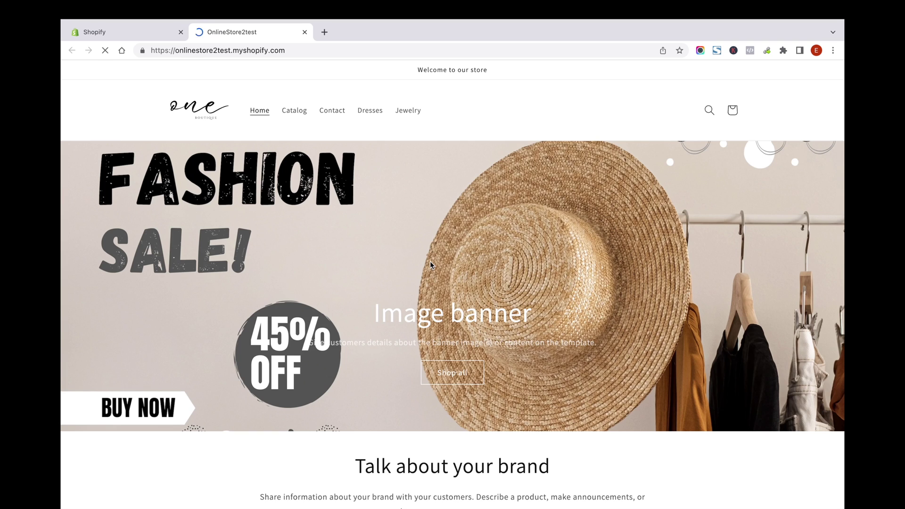
# On the storefront, close the preview bar and expand the 'Chat with Us' widget in the footer
pyautogui.click(829, 491)
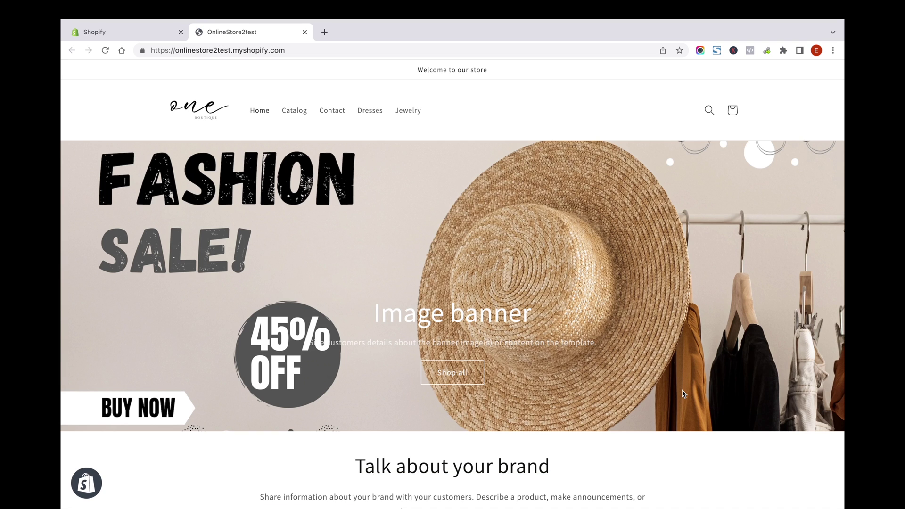
pyautogui.scroll(-15, 683, 394)
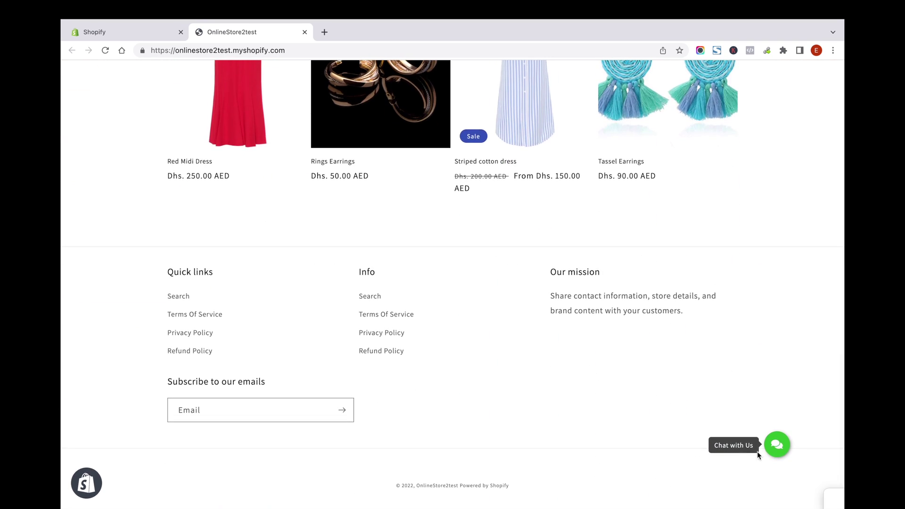
pyautogui.click(778, 446)
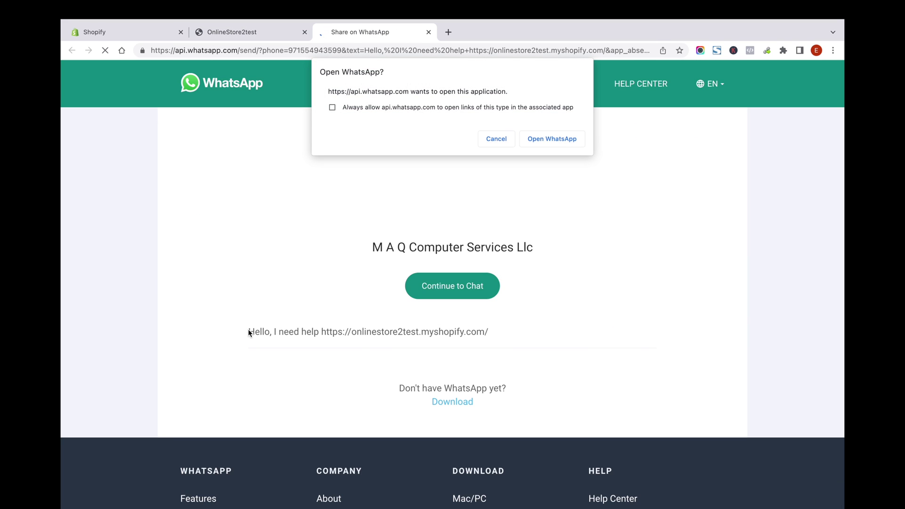
# Cancel the Open WhatsApp prompt and open the Rings Earrings product page in the store
pyautogui.click(503, 139)
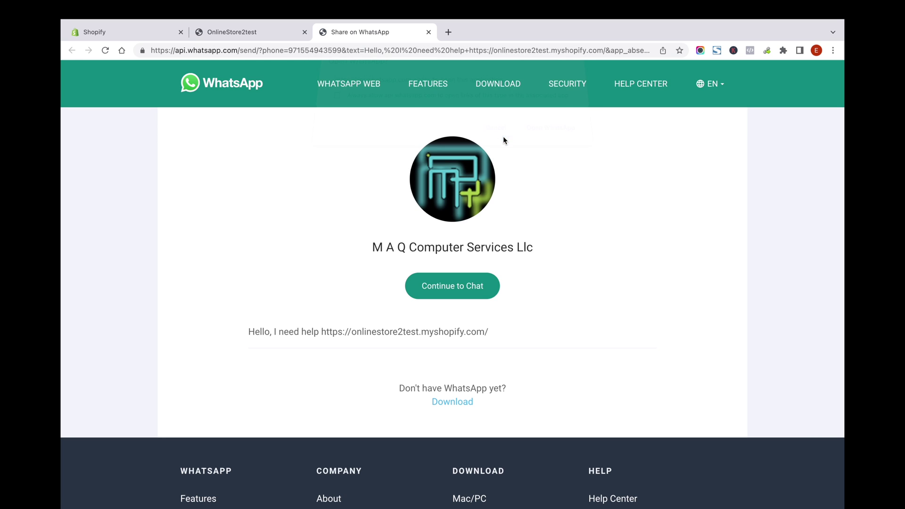
pyautogui.click(251, 32)
pyautogui.scroll(1, 391, 236)
pyautogui.click(369, 185)
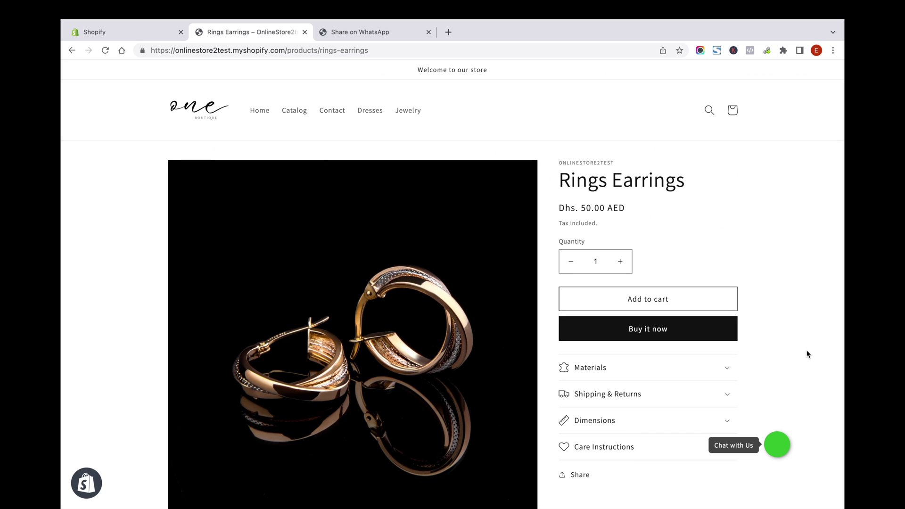
# Test the Rings Earrings page chat widget's WhatsApp link, then close the WhatsApp share tab
pyautogui.scroll(-3, 808, 354)
pyautogui.click(777, 444)
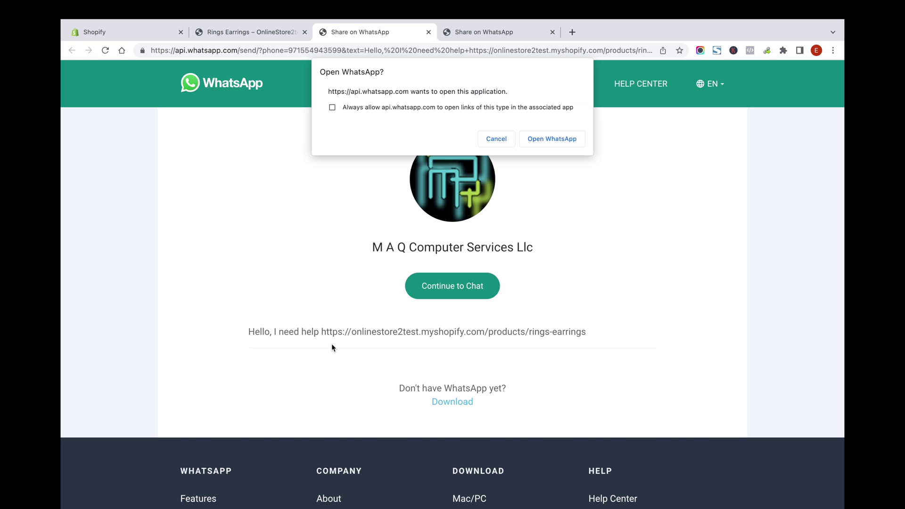
pyautogui.click(504, 144)
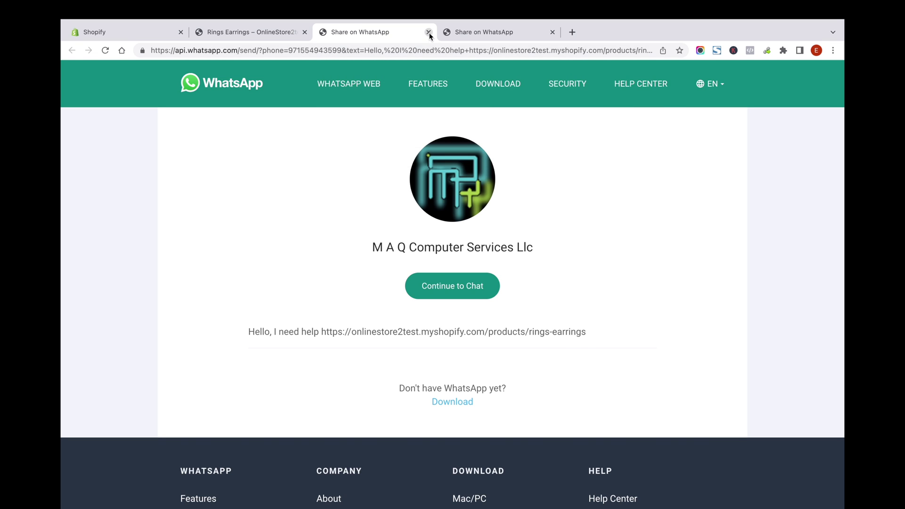
pyautogui.click(428, 32)
pyautogui.scroll(3, 590, 273)
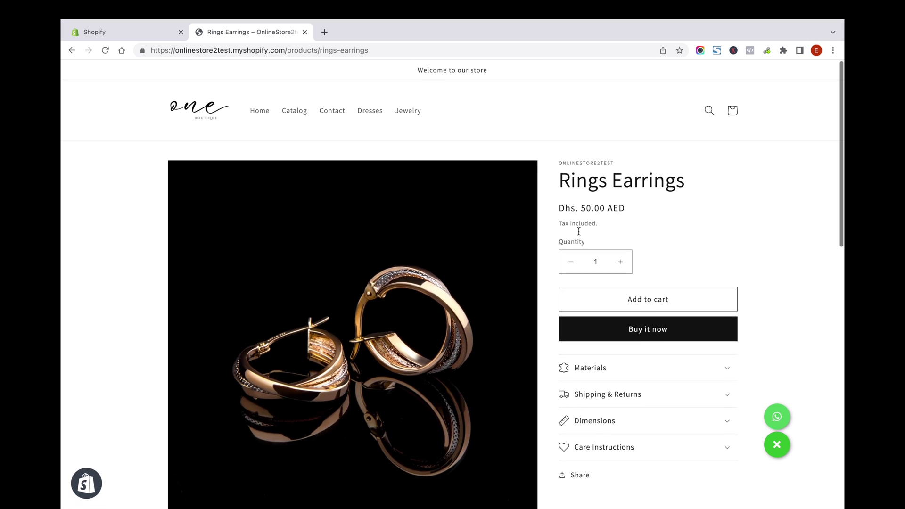
# Back in the app settings, upgrade for the phone option and approve the $2.99 monthly subscription
pyautogui.click(96, 44)
pyautogui.scroll(-4, 592, 257)
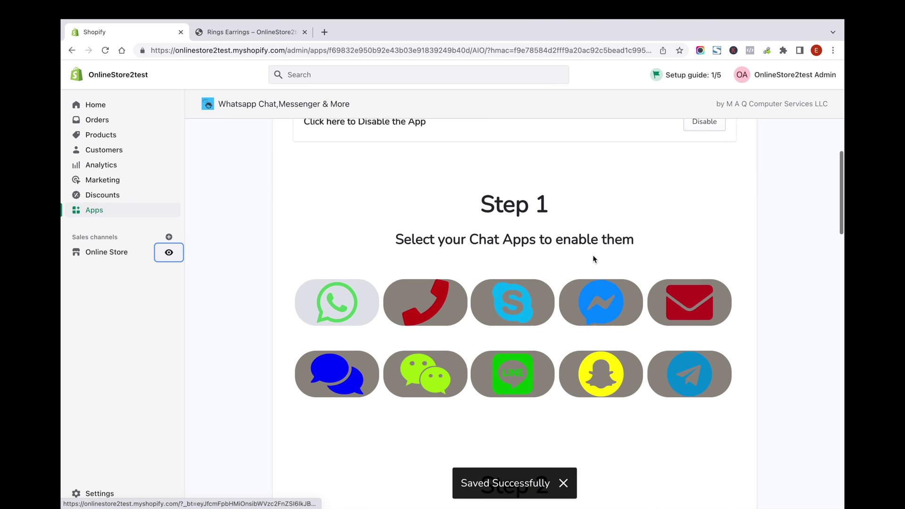
pyautogui.click(426, 289)
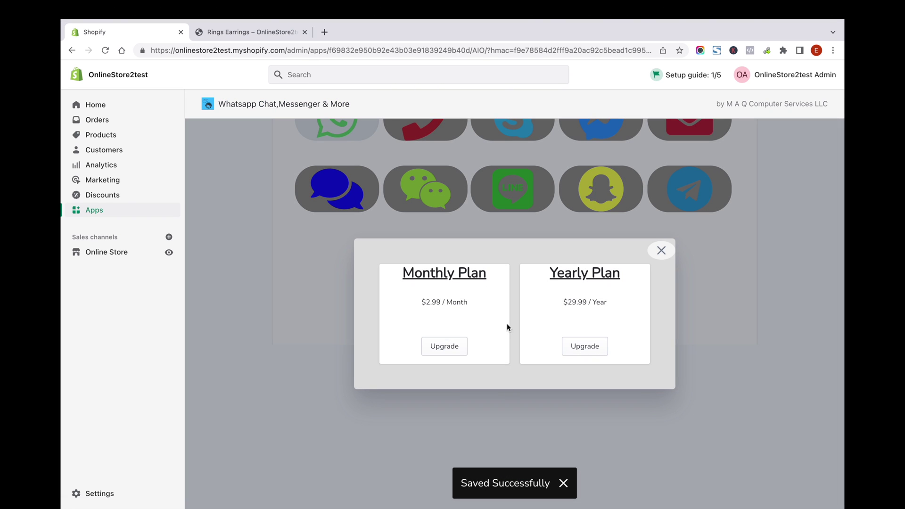
pyautogui.click(448, 352)
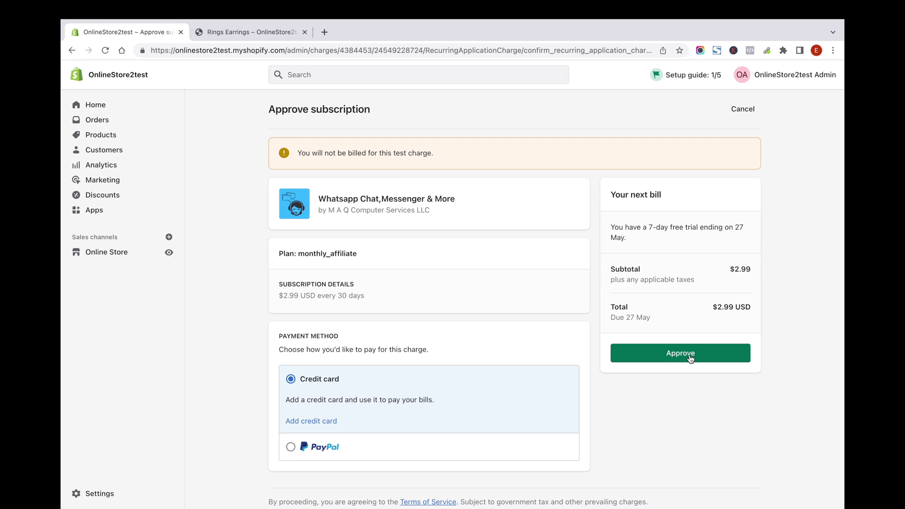
pyautogui.click(690, 357)
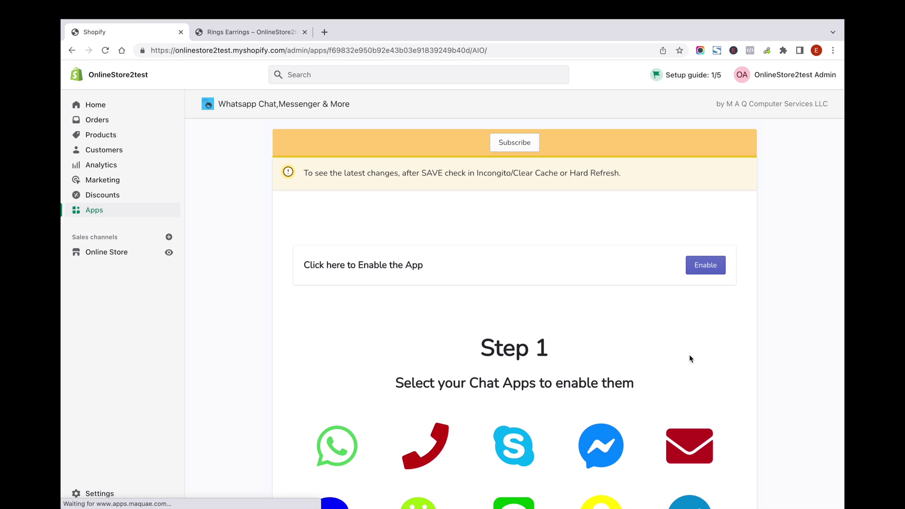
# Enable the phone chat button alongside WhatsApp and begin entering the store's phone number
pyautogui.scroll(-3, 635, 340)
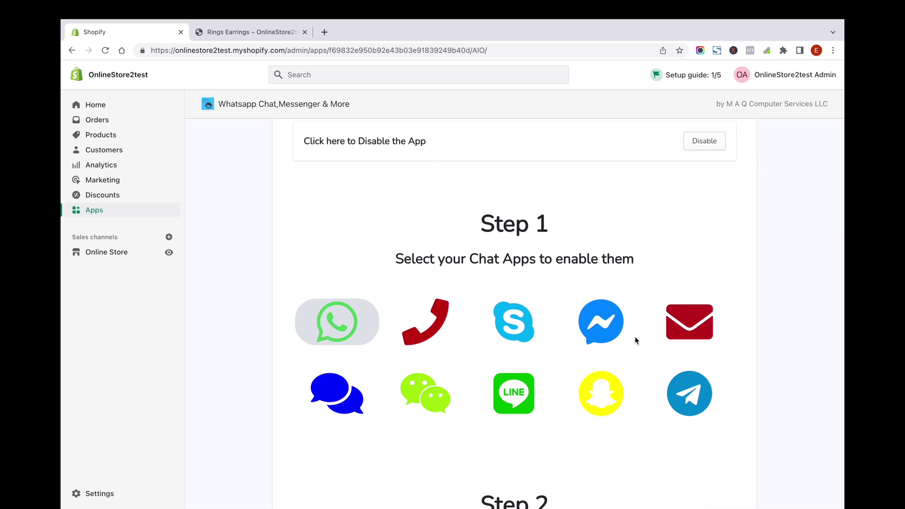
pyautogui.click(431, 327)
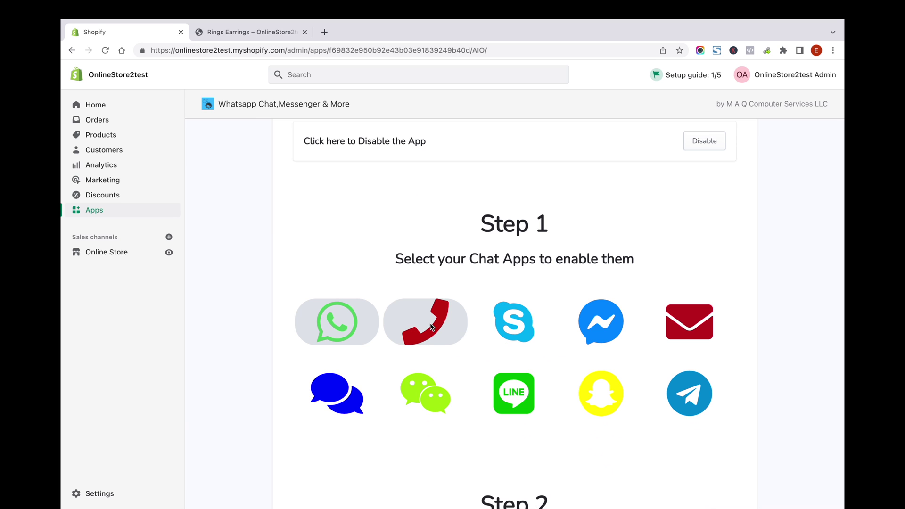
pyautogui.scroll(-10, 592, 302)
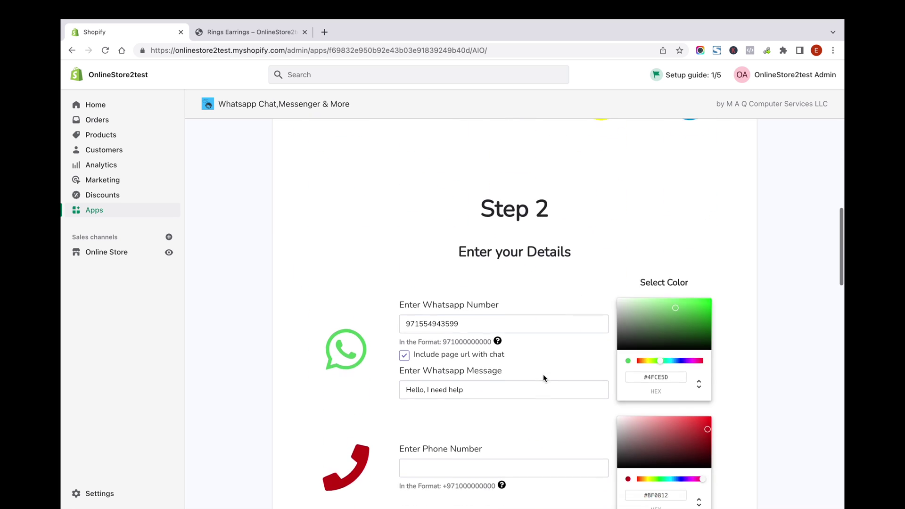
pyautogui.scroll(-2, 543, 378)
pyautogui.click(430, 241)
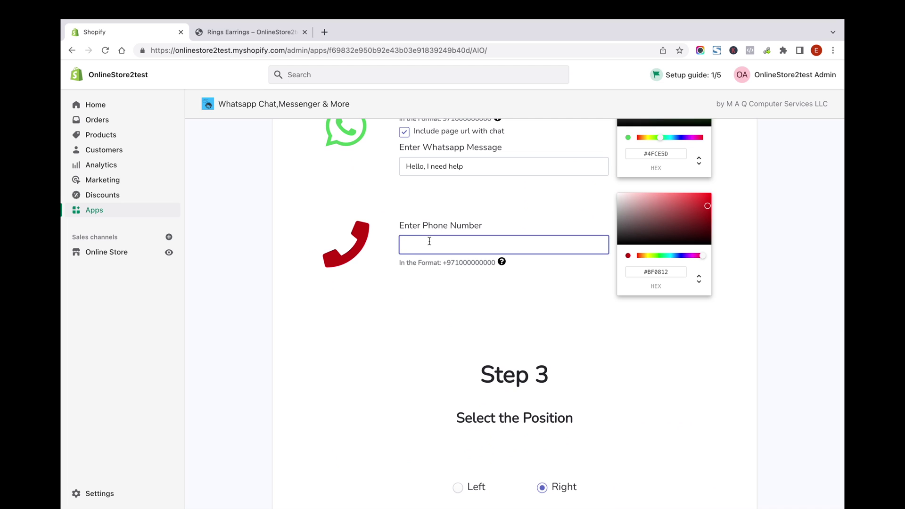
pyautogui.scroll(7, 450, 255)
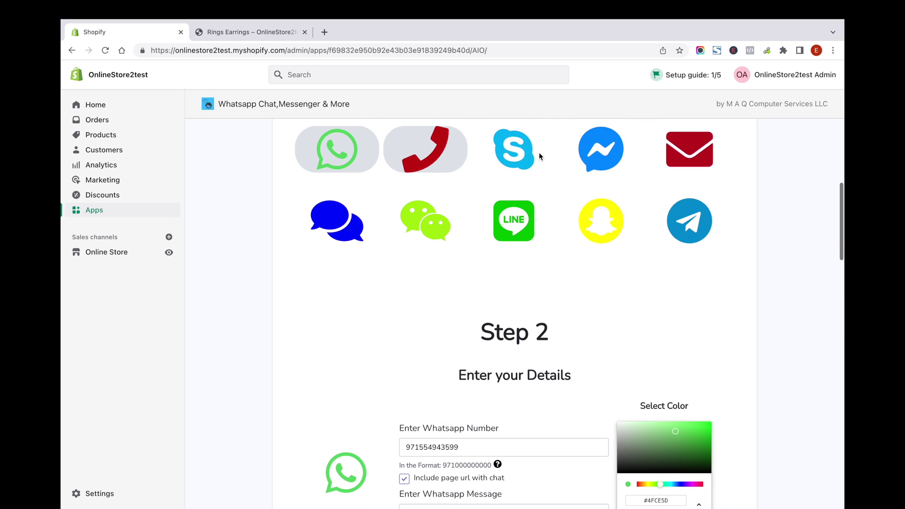
# Enable the Skype chat button and enter the Skype ID
pyautogui.click(517, 154)
pyautogui.scroll(-9, 590, 329)
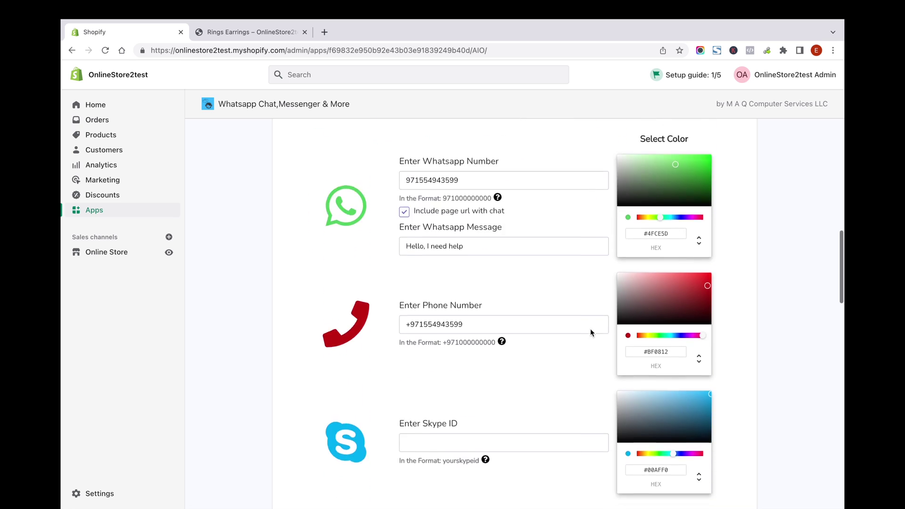
pyautogui.click(454, 288)
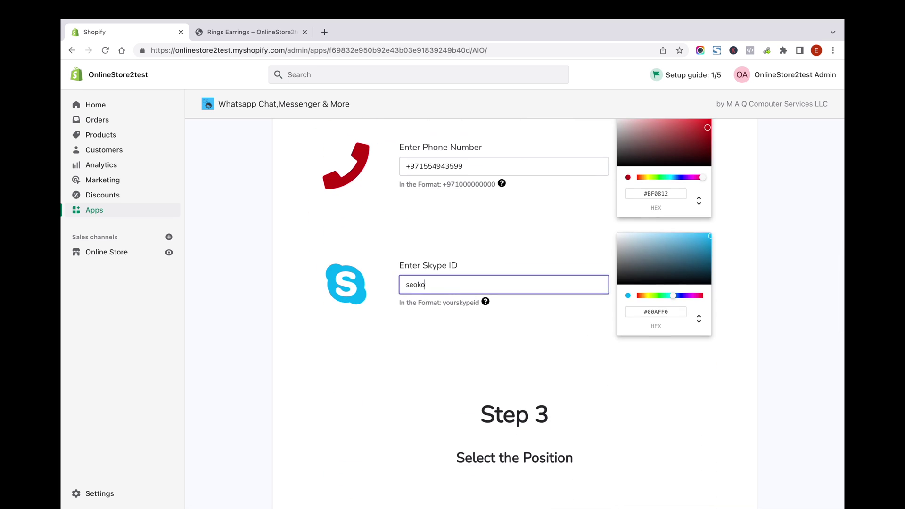
pyautogui.scroll(8, 707, 202)
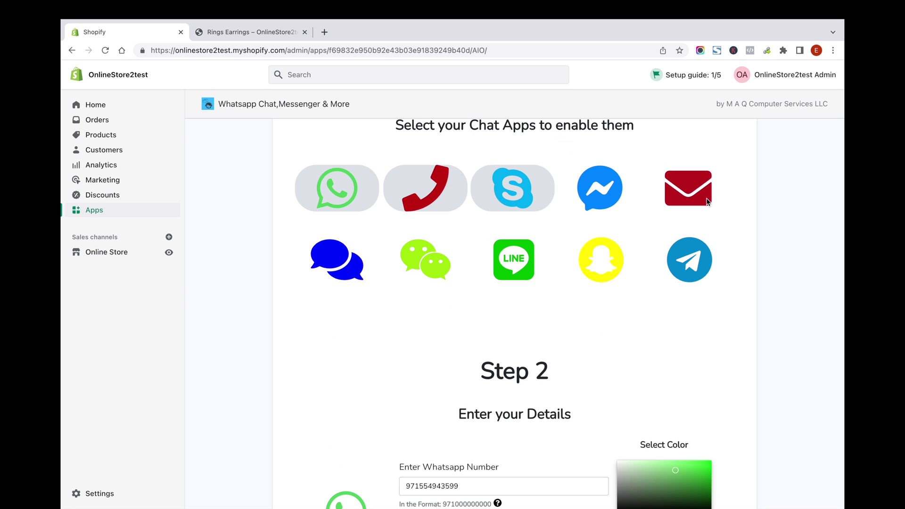
# Enable the email chat button and fill in the contact e-mail address
pyautogui.click(707, 202)
pyautogui.scroll(-10, 634, 349)
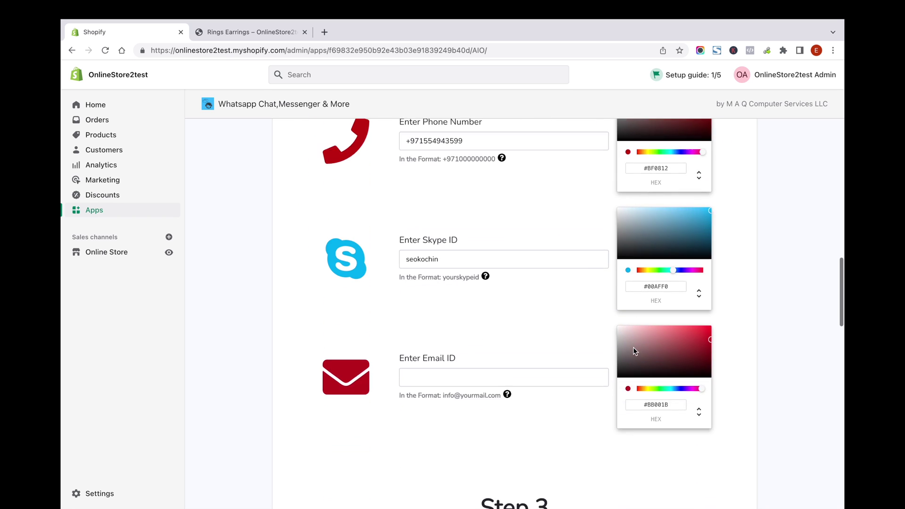
pyautogui.click(447, 288)
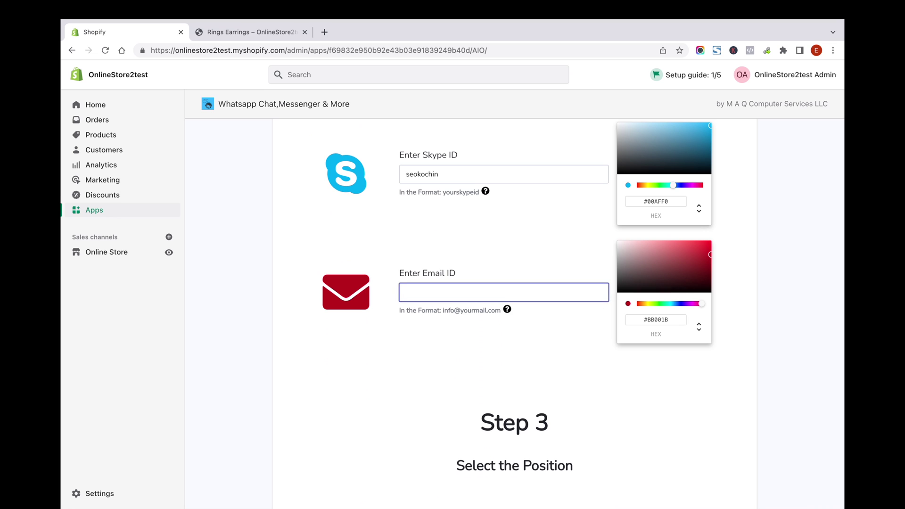
pyautogui.scroll(-1, 617, 248)
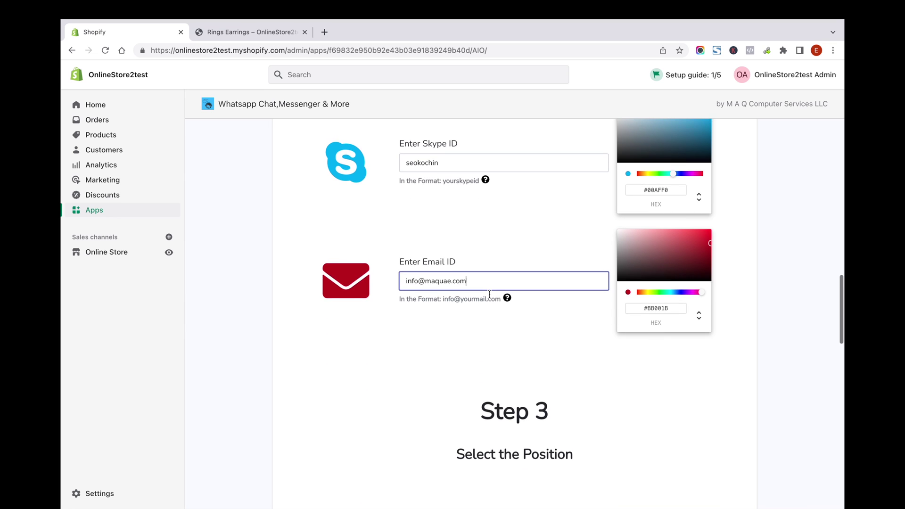
pyautogui.scroll(3, 618, 248)
# Recolour the email icon purple (#A700BB) and the phone icon blue (#0819BF)
pyautogui.scroll(1, 620, 248)
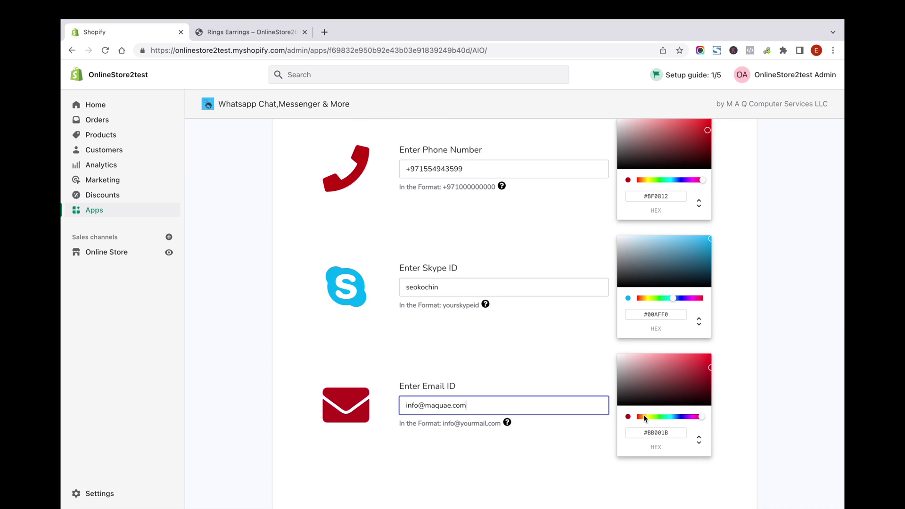
pyautogui.click(690, 415)
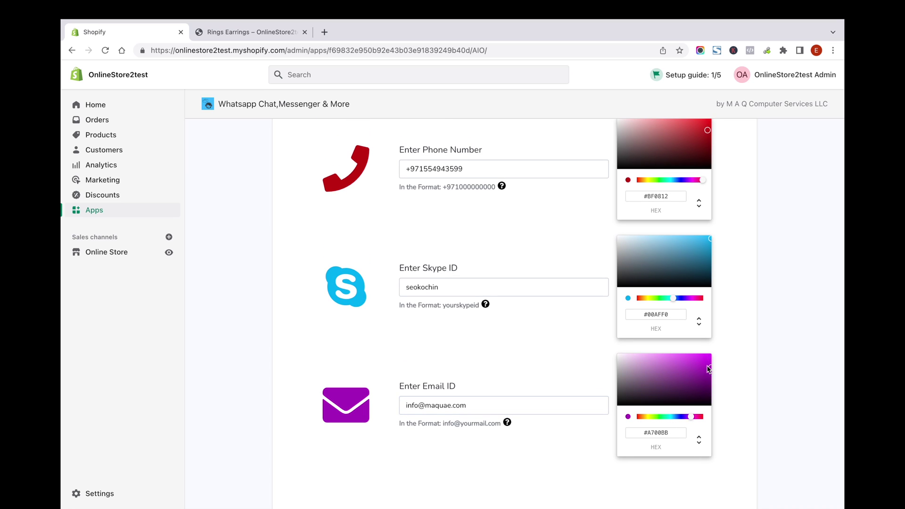
pyautogui.scroll(3, 751, 329)
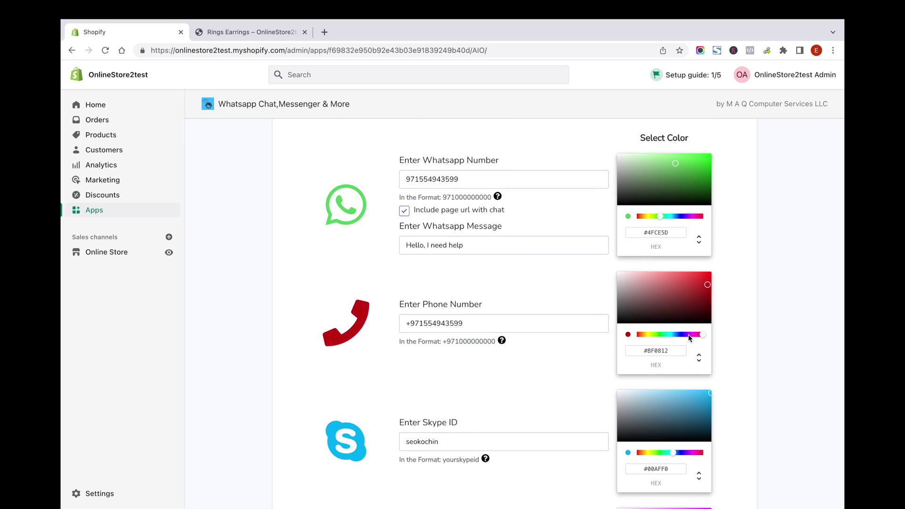
pyautogui.click(681, 335)
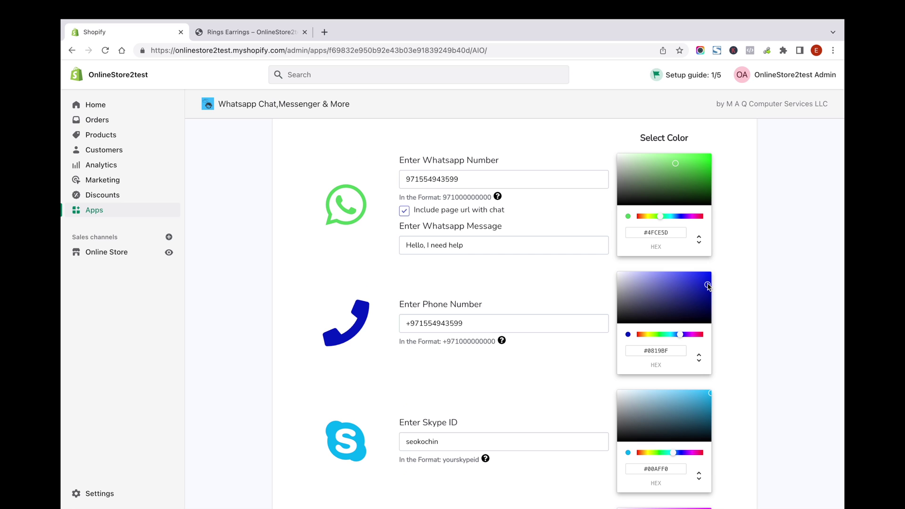
pyautogui.scroll(-15, 751, 295)
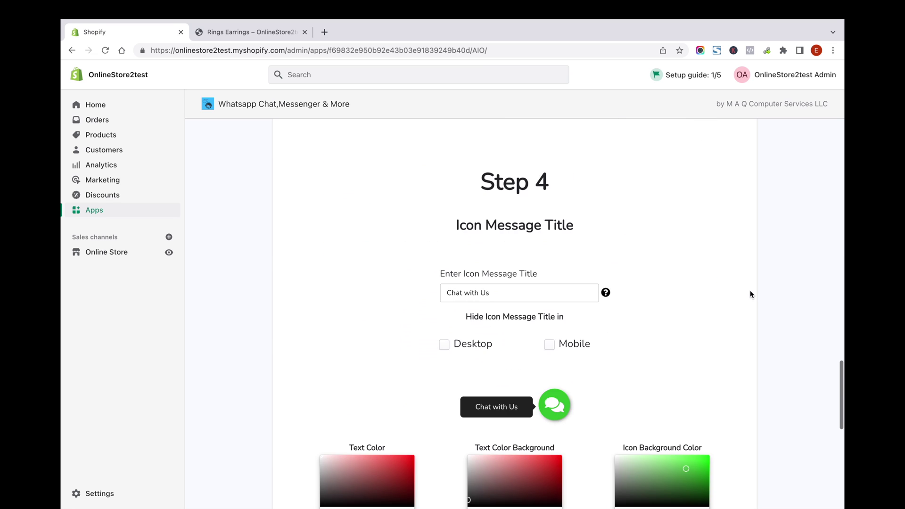
# Replace the icon message title 'Chat with Us' with 'Our Contacts' and save the widget
pyautogui.scroll(3, 751, 295)
pyautogui.scroll(-8, 751, 295)
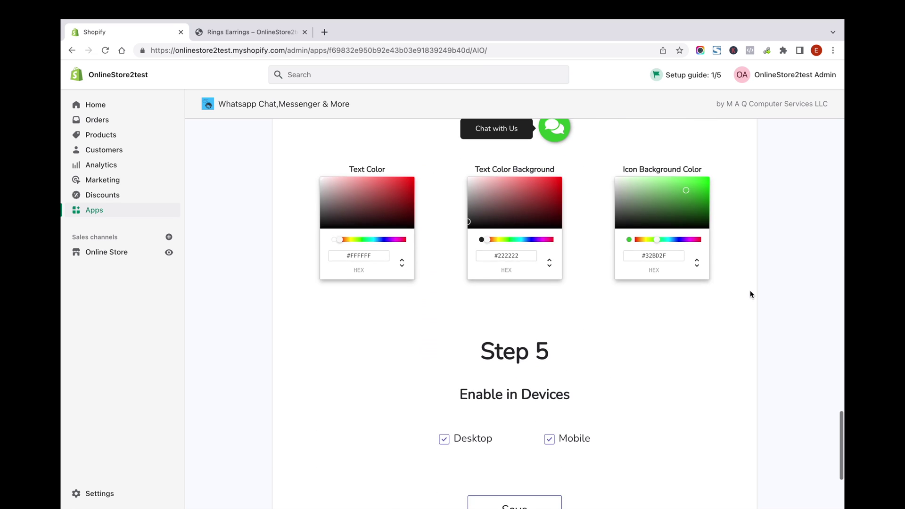
pyautogui.scroll(8, 751, 295)
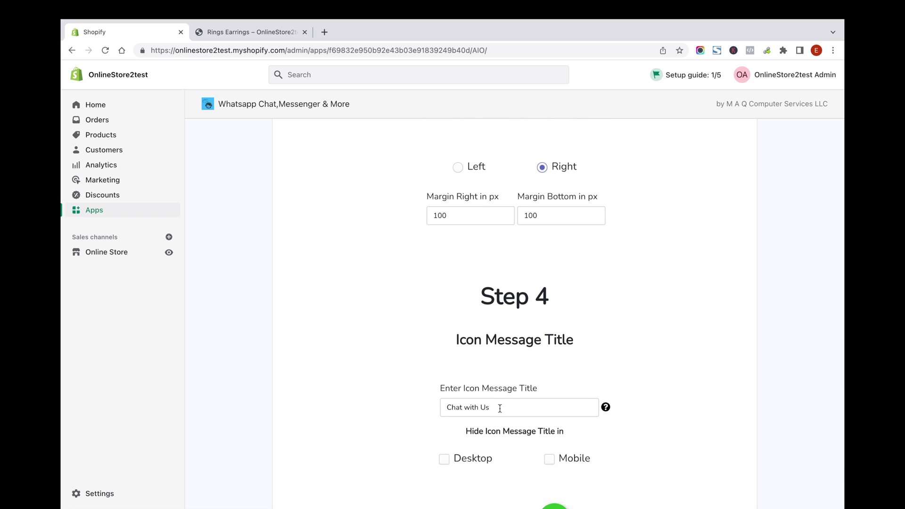
pyautogui.moveTo(500, 408); pyautogui.dragTo(303, 405)
pyautogui.write('Our Contacts')
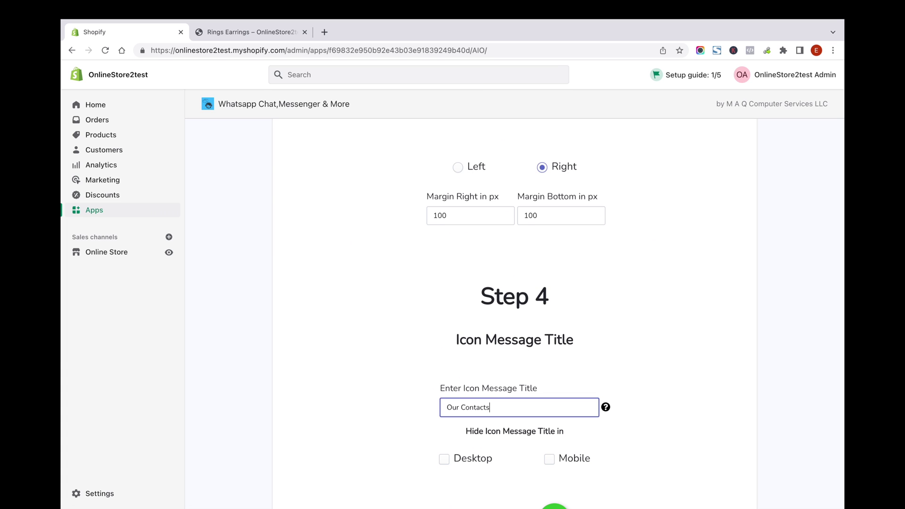
pyautogui.scroll(-10, 425, 392)
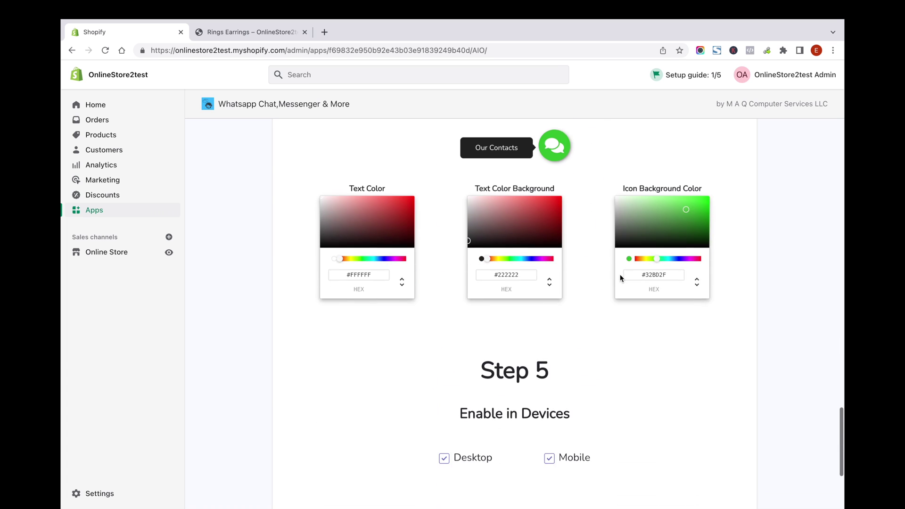
pyautogui.scroll(-2, 600, 390)
pyautogui.click(524, 366)
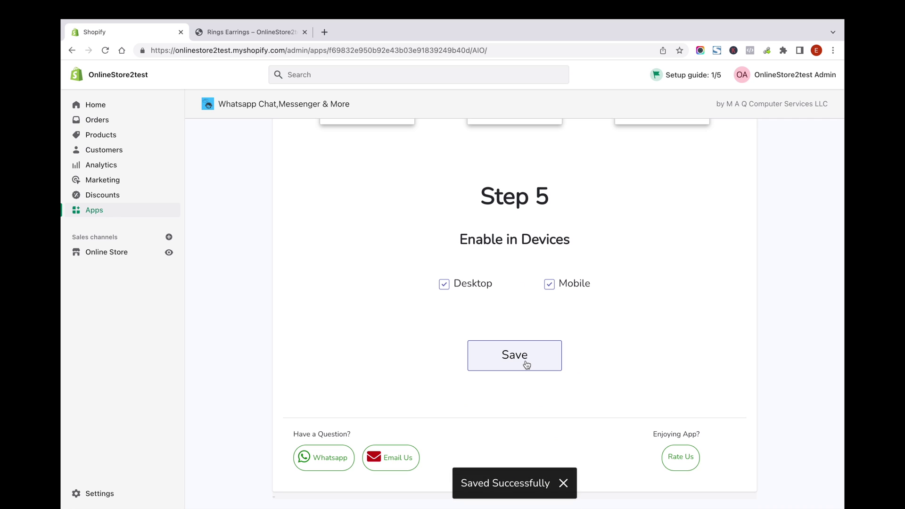
# Reload the Rings Earrings page and expand Our Contacts to check WhatsApp, phone, Skype and email
pyautogui.click(244, 33)
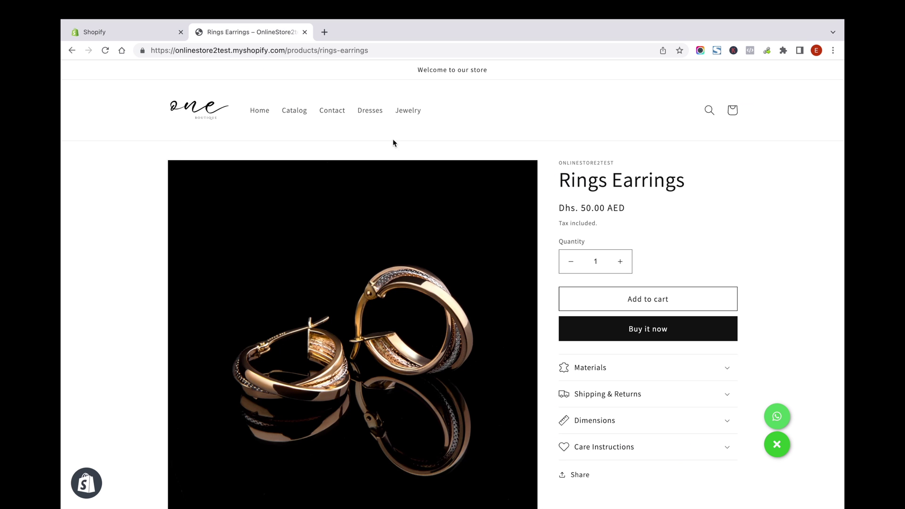
pyautogui.press('super+r')
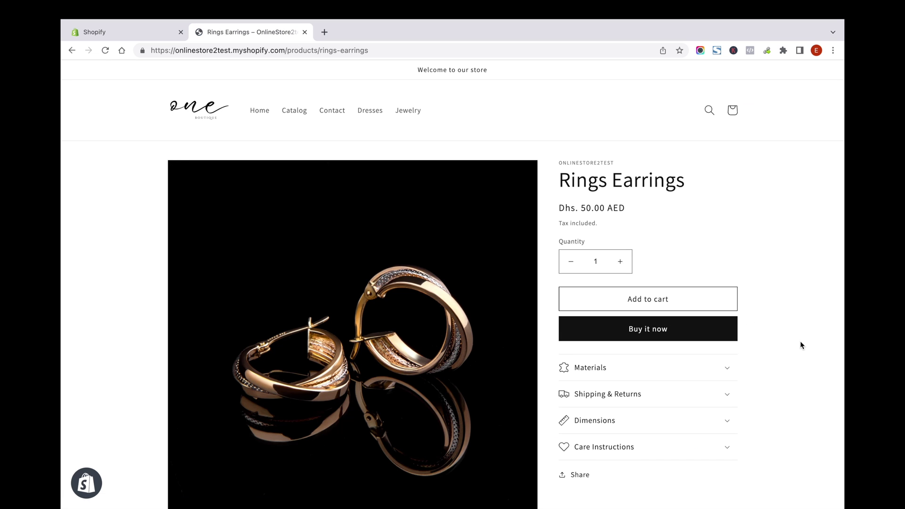
pyautogui.scroll(-15, 800, 342)
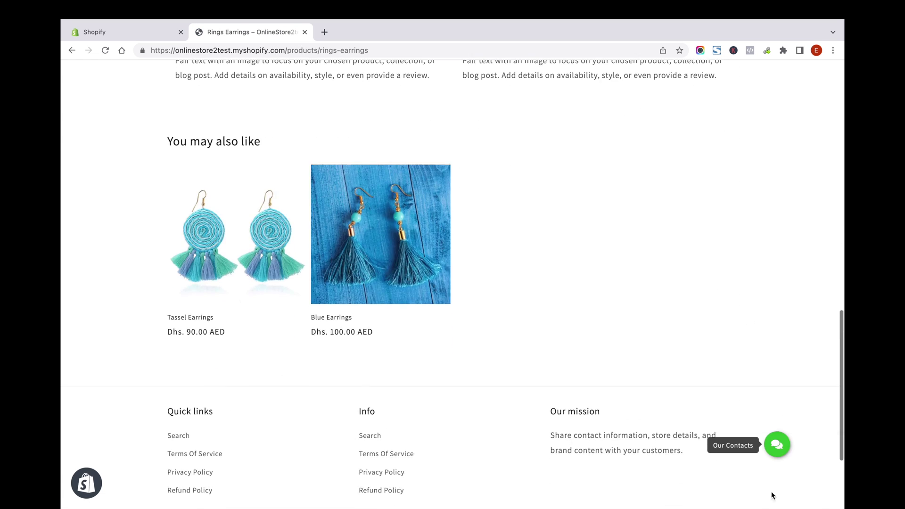
pyautogui.click(777, 444)
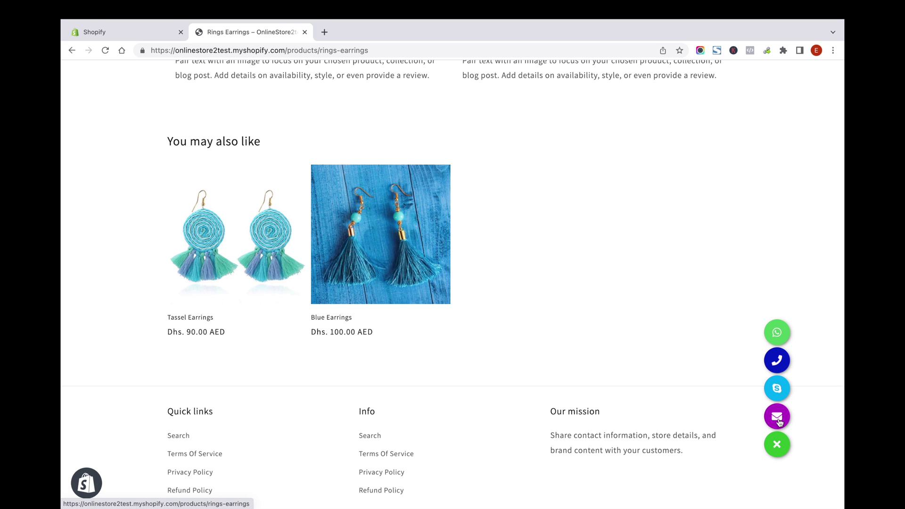
pyautogui.click(778, 447)
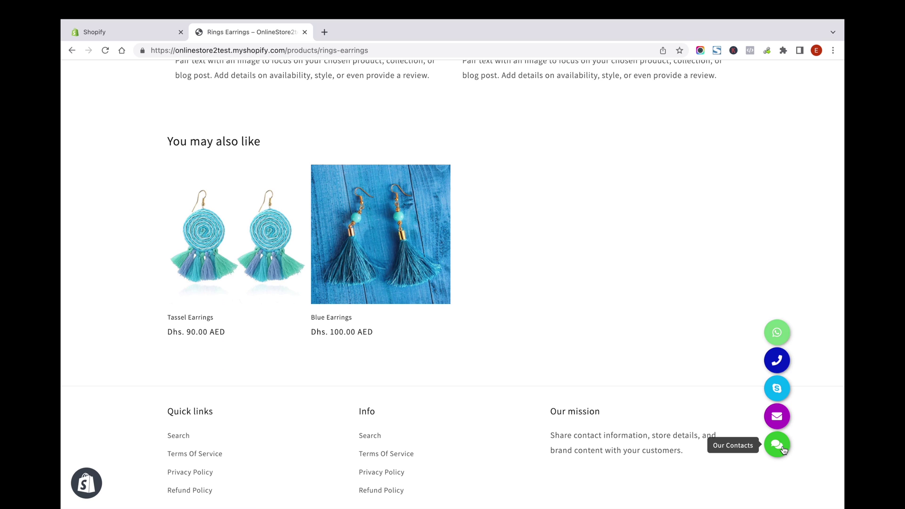
pyautogui.scroll(20, 722, 207)
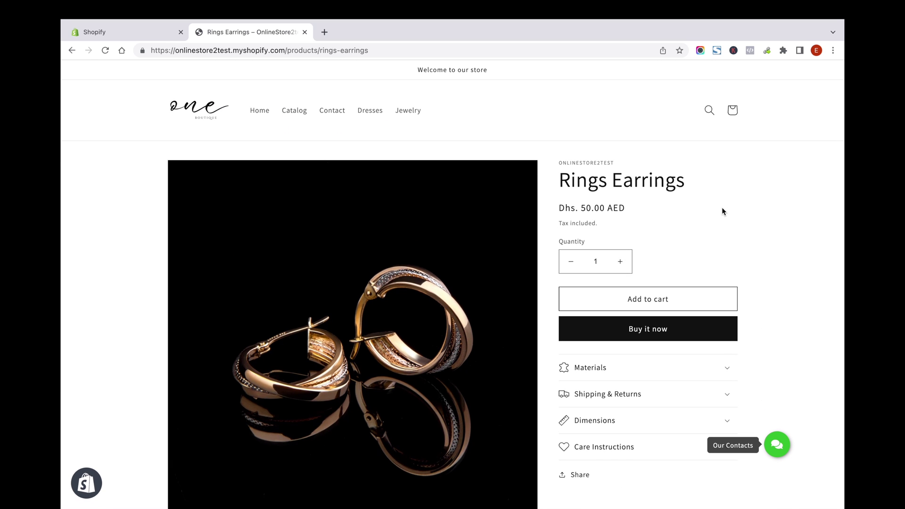